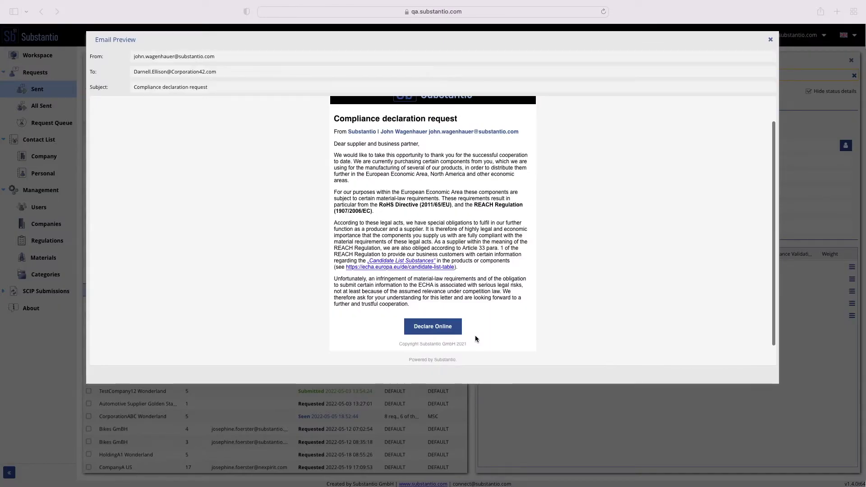
- Open the online declaration portal from the request email and list the six requested parts
scroll(450, 331, "up", 1)
left_click(450, 332)
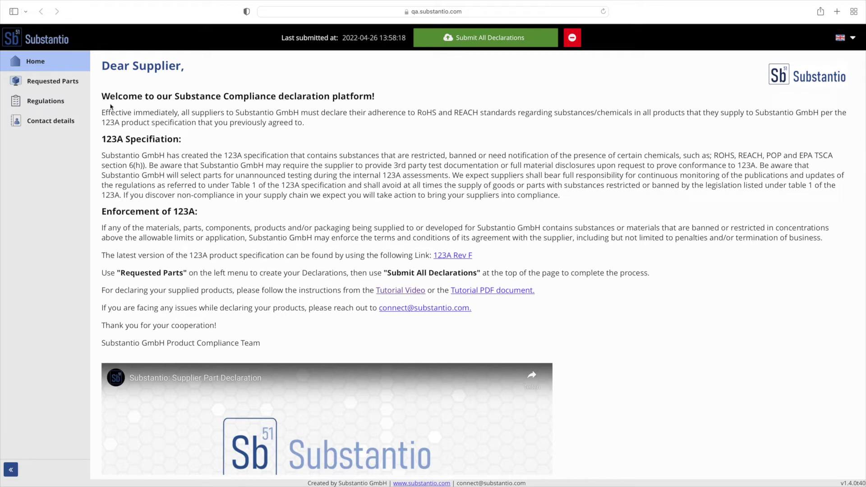
left_click(53, 82)
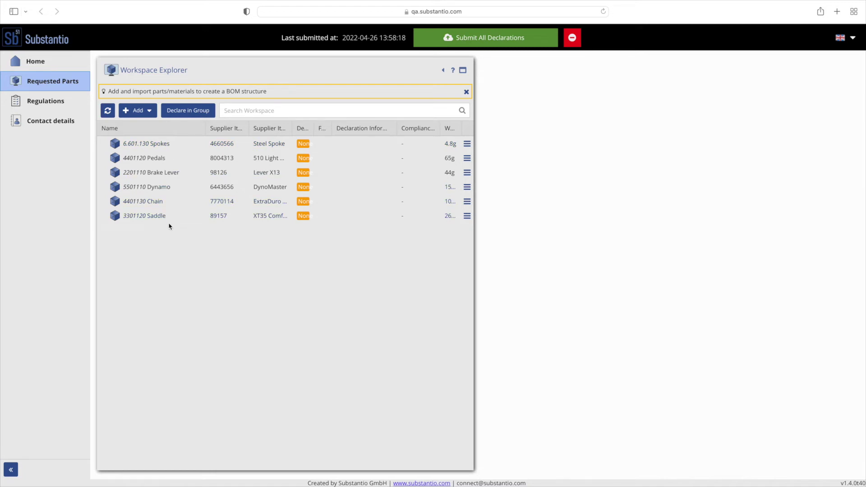
- Open the 4401120 Pedals part and review its General Info (65 g, 510 Light Pedals)
left_click(154, 157)
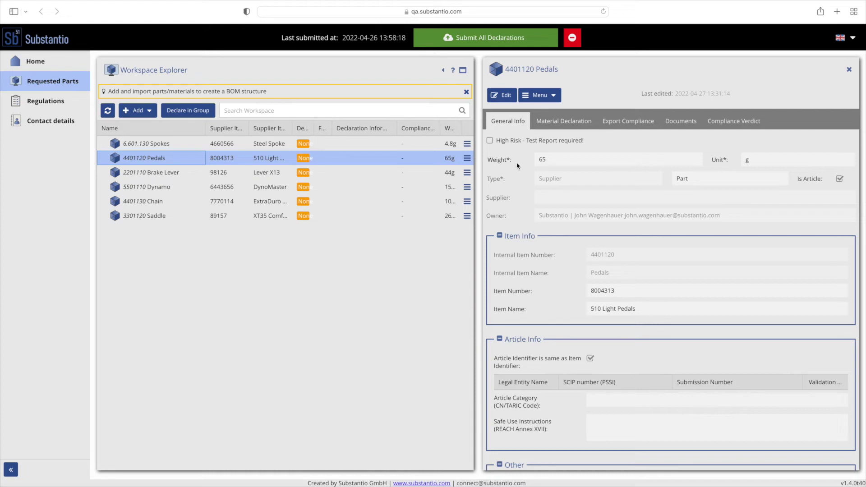
scroll(525, 181, "down", 3)
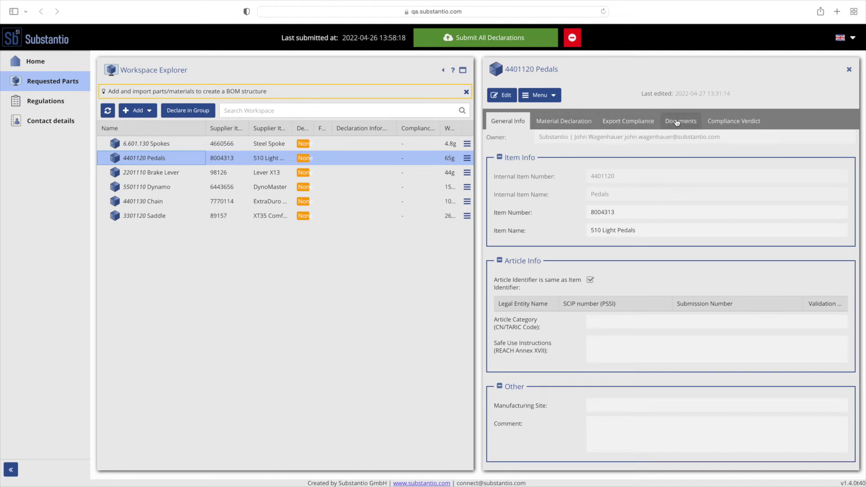
- Start a Regulatory Compliance Declaration for the Pedals from the Material Declaration tab
left_click(567, 122)
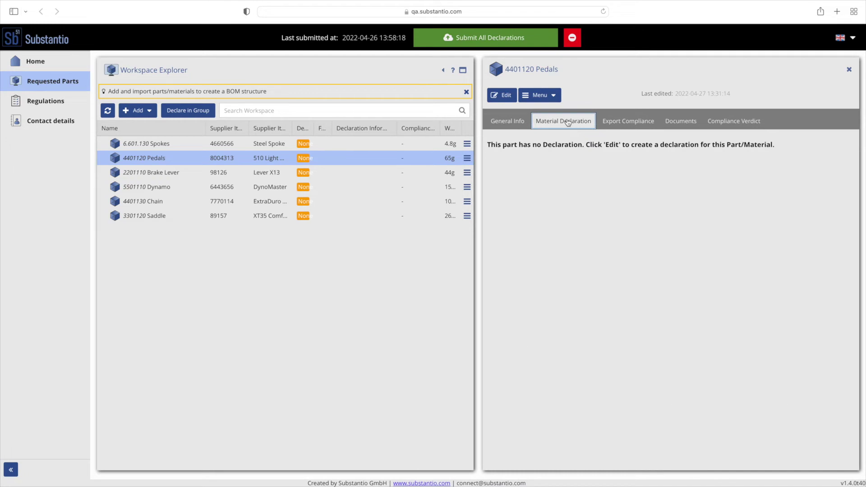
left_click(496, 95)
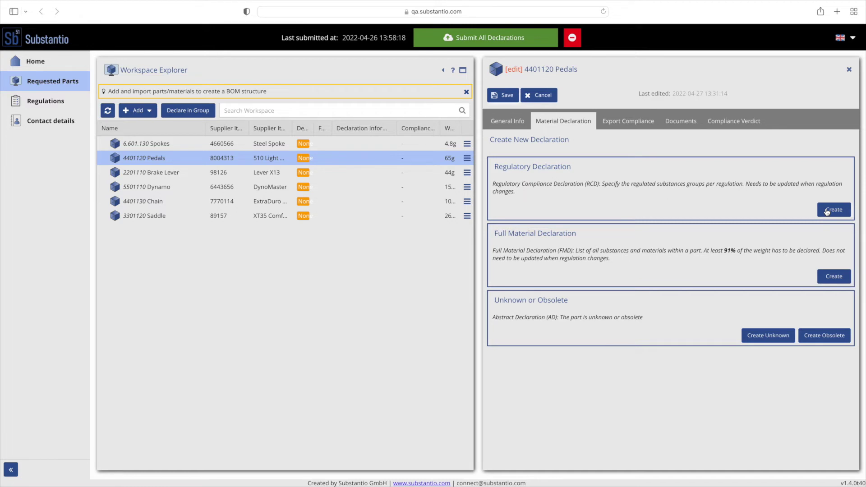
left_click(827, 211)
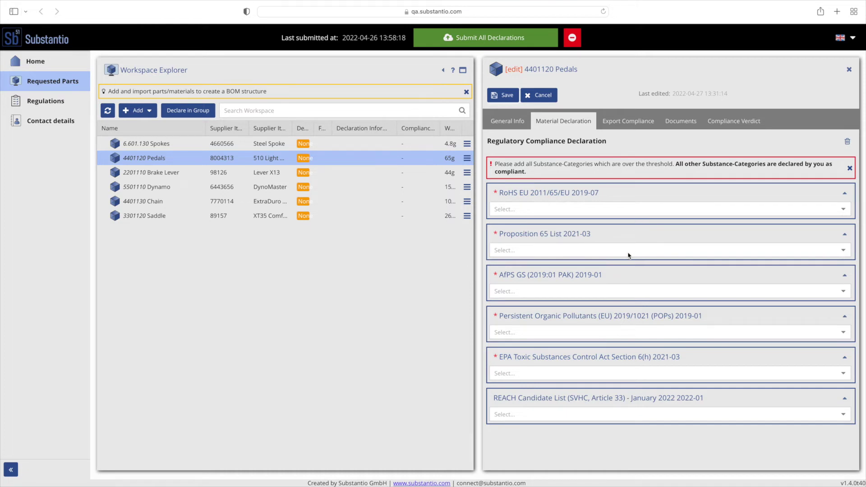
- Declare that the Pedals contain RoHS Lead/lead compounds above threshold at 2% concentration
left_click(619, 211)
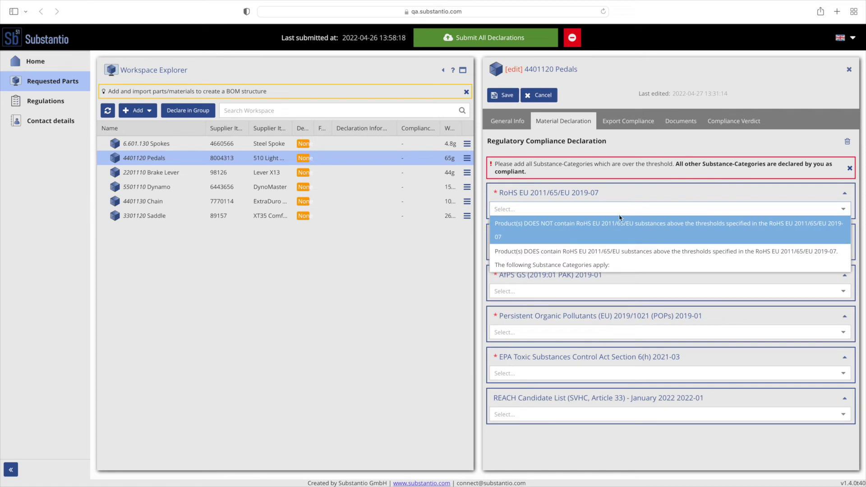
left_click(617, 261)
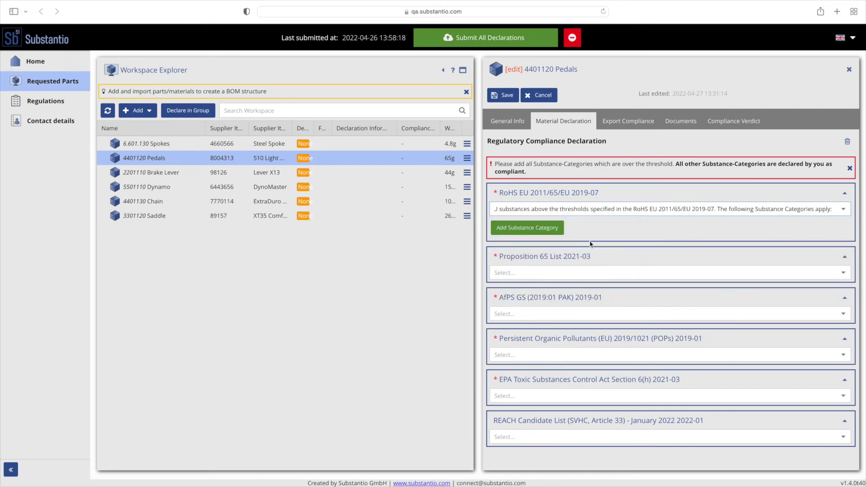
left_click(533, 234)
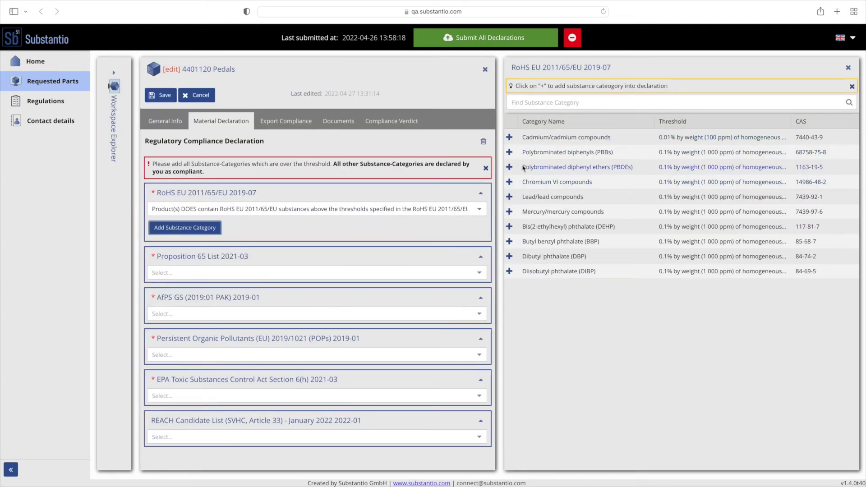
left_click(510, 198)
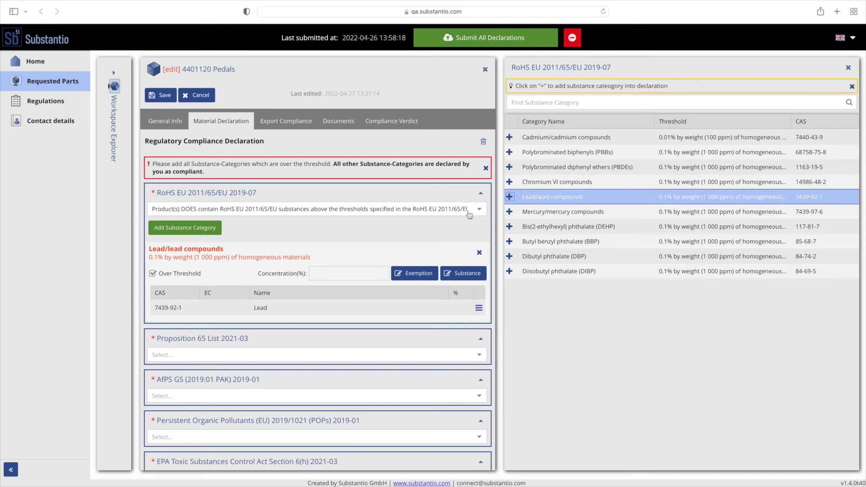
left_click(318, 274)
type("2")
left_click(414, 276)
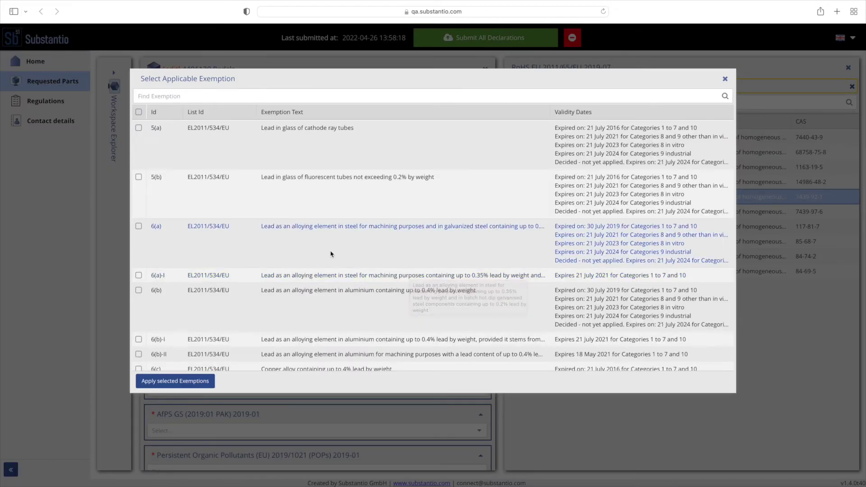
- Apply RoHS exemption 6(b), lead in aluminium up to 0.4%, to the Pedals' lead
scroll(331, 254, "down", 1)
scroll(331, 254, "down", 3)
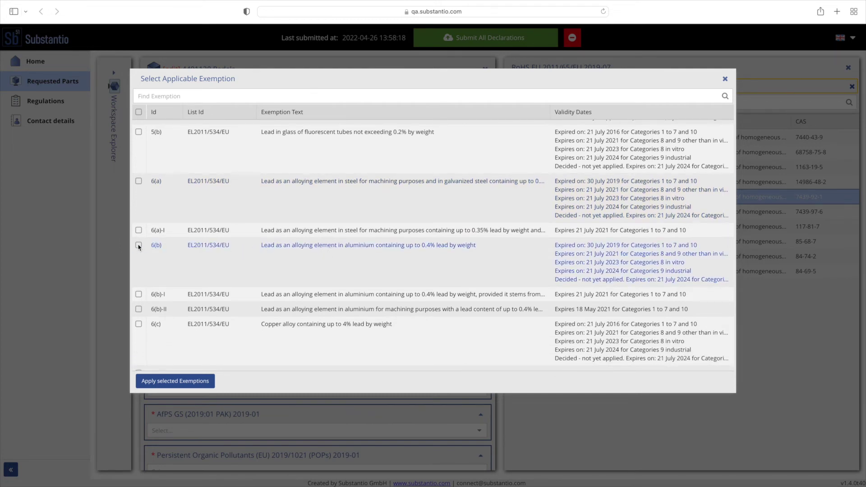
left_click(138, 245)
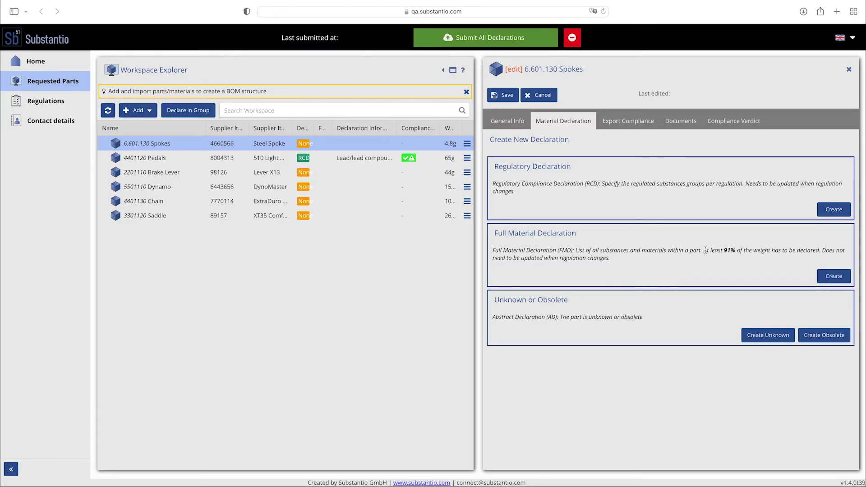
- Start a Full Material Declaration for the 6.601.130 Spokes under the 91% weight requirement
left_click_drag(704, 251, 821, 250)
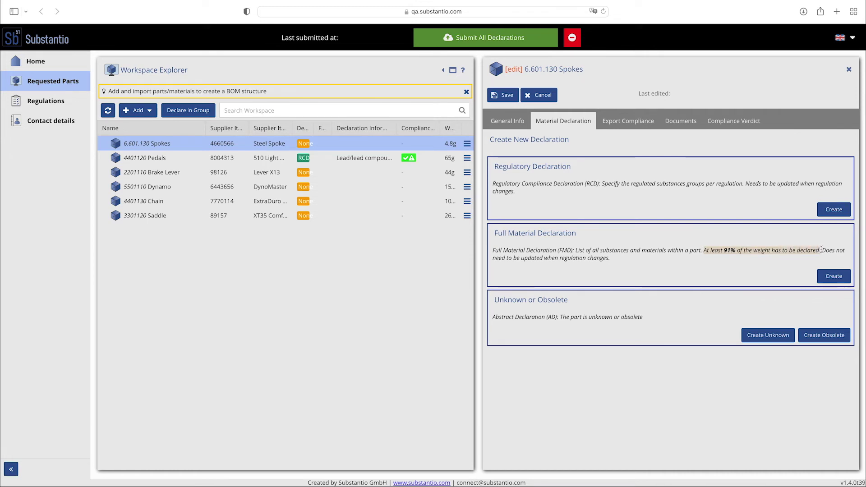
left_click(831, 276)
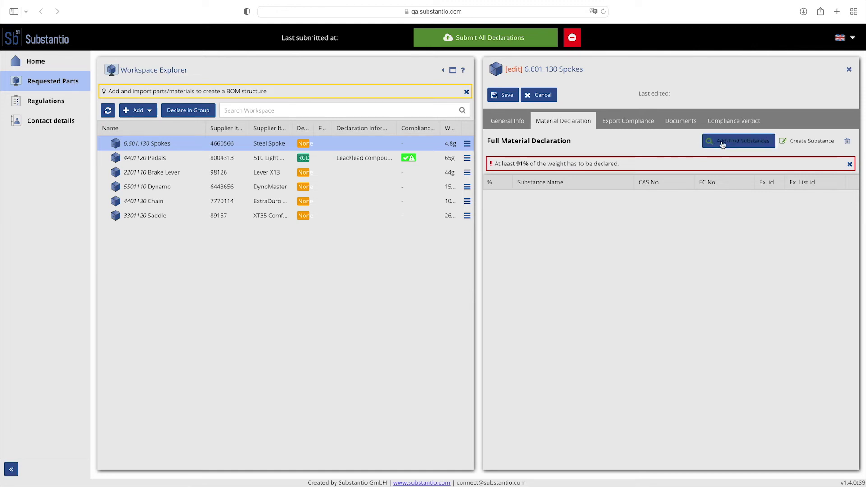
- Add iron (CAS 7439-89-6) to the Spokes substance list
left_click(722, 143)
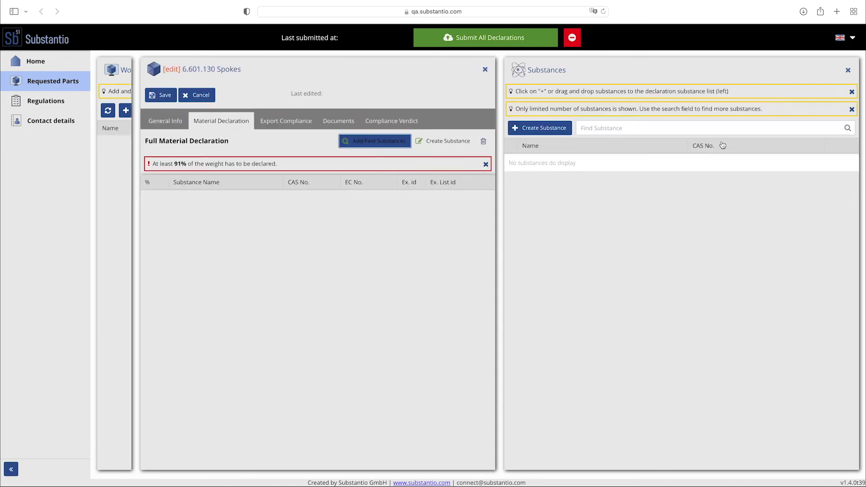
left_click(676, 129)
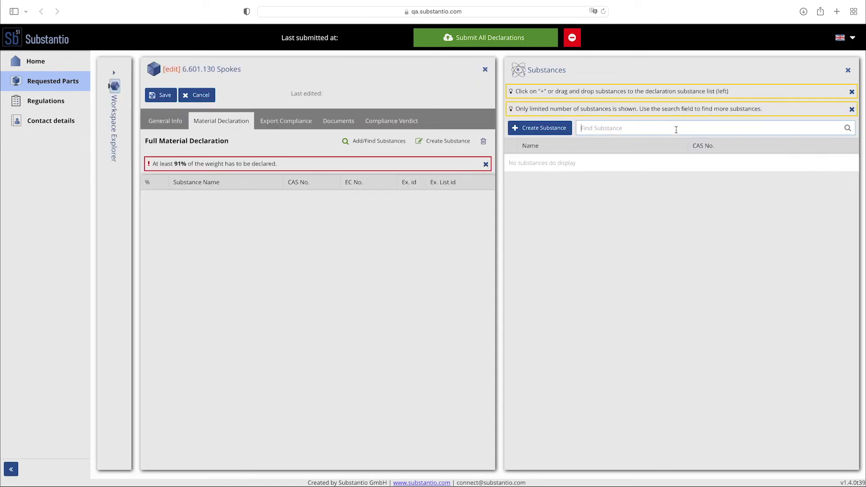
type("7439-")
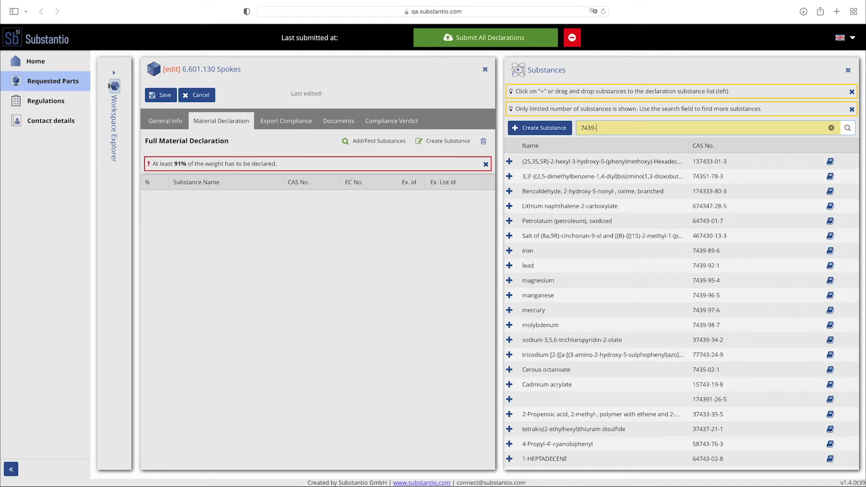
type("89-6")
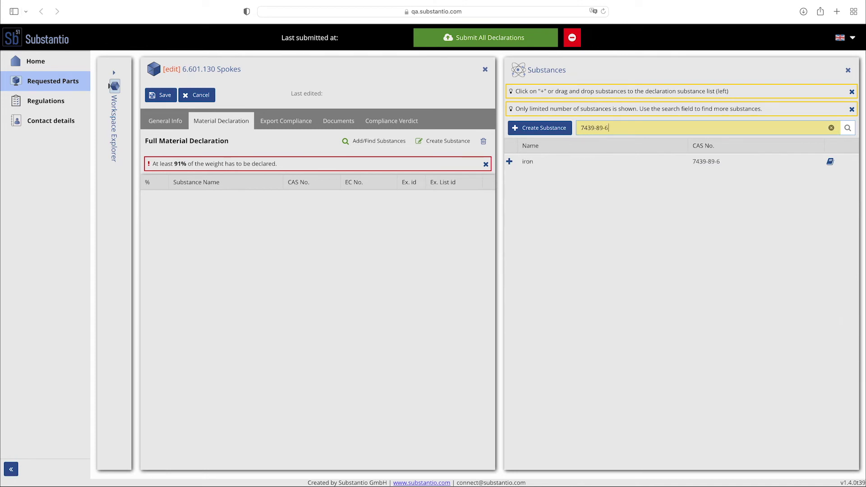
left_click(509, 161)
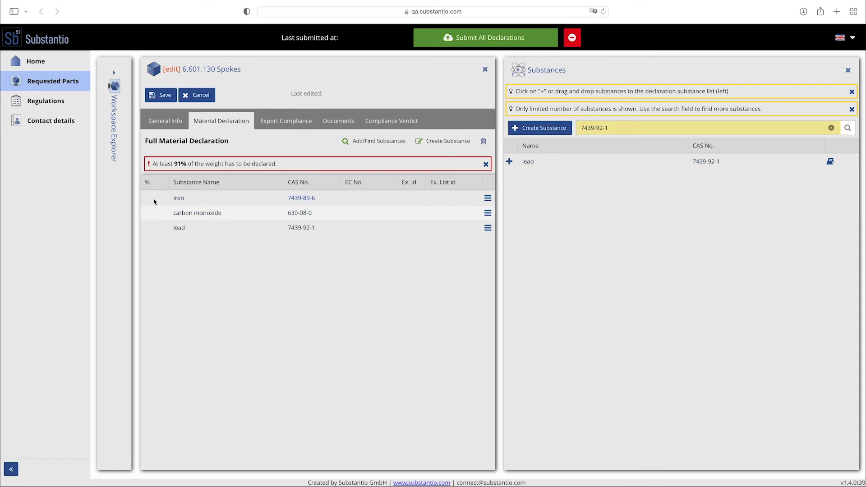
- Set weight shares of 87% iron, 6% carbon monoxide and 1% lead
left_click(153, 200)
type("87")
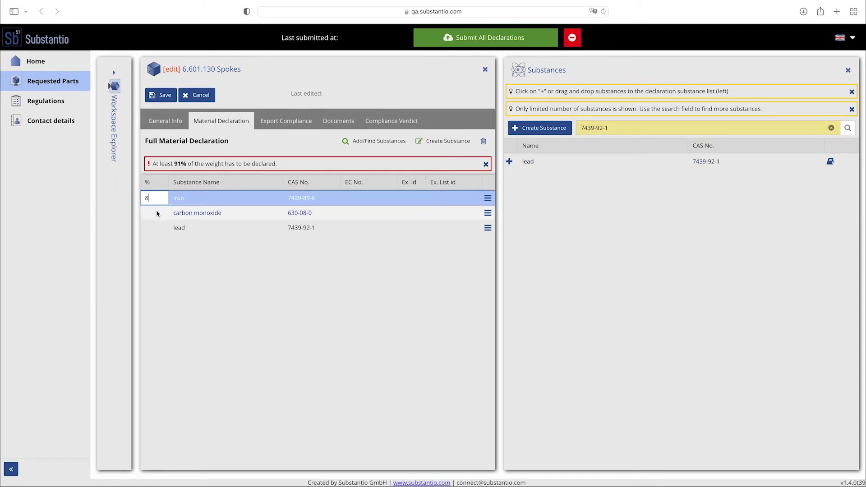
left_click(152, 212)
type("6")
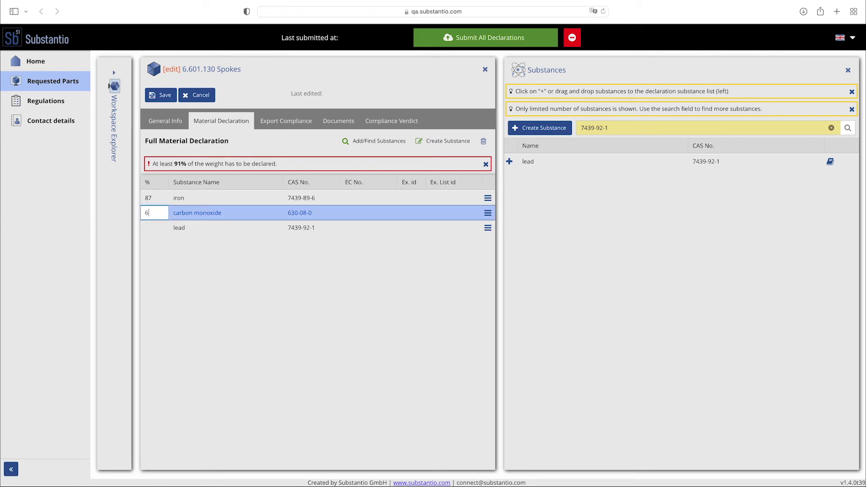
left_click(150, 230)
type("1")
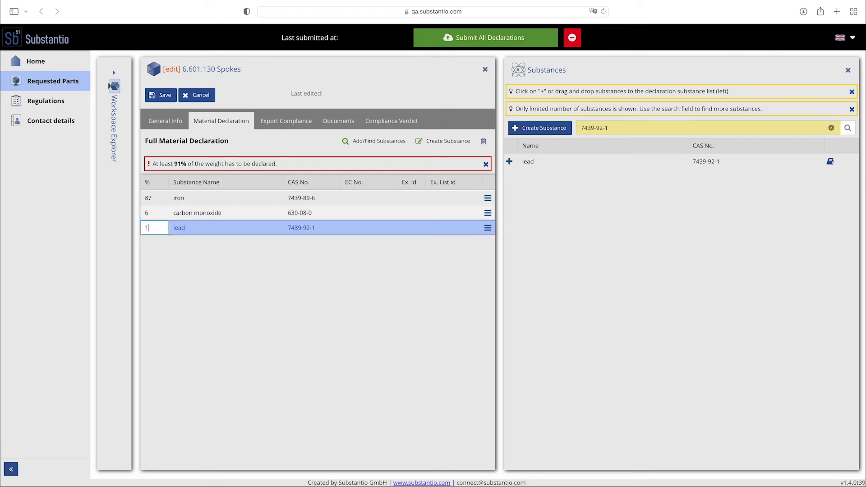
key("Tab")
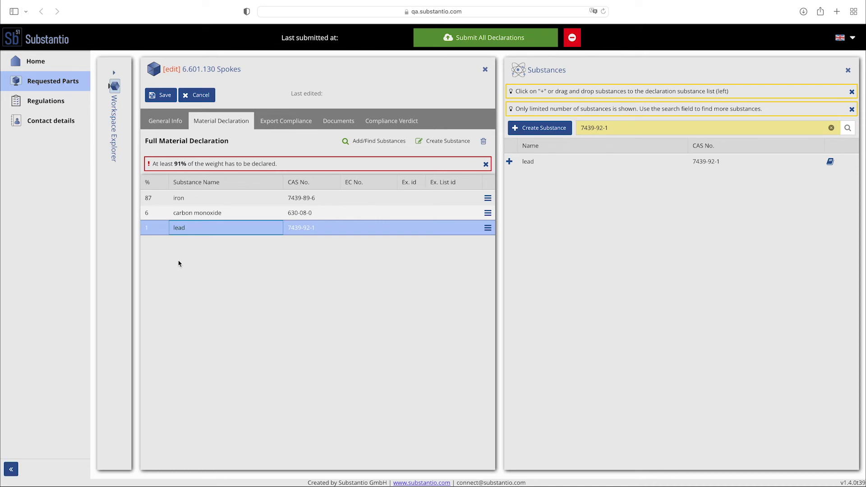
- Give the Spokes' lead entry exemption 6(b) for lead in aluminium
left_click(488, 229)
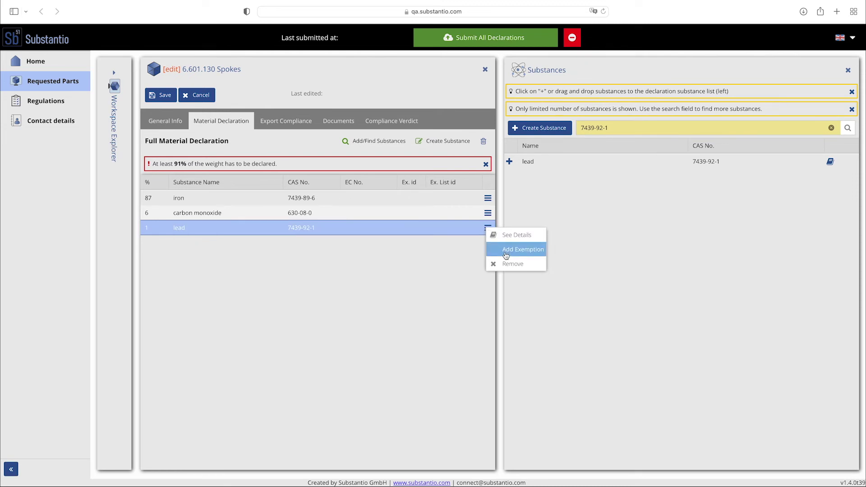
left_click(505, 255)
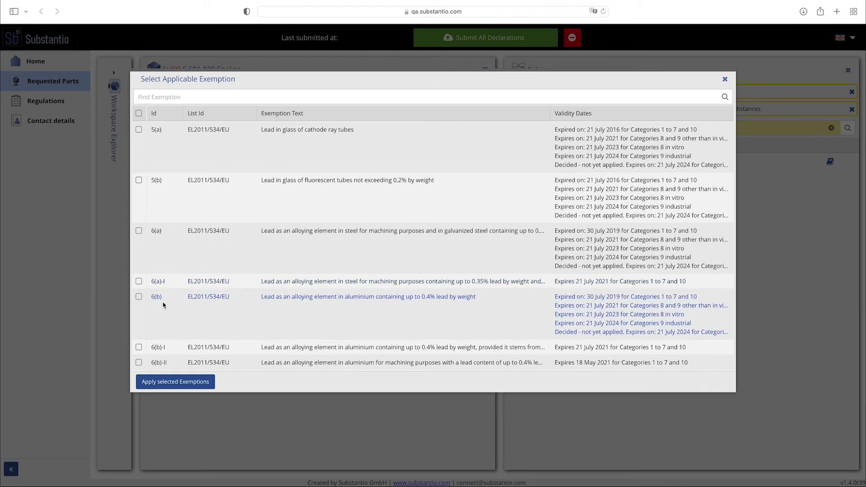
left_click(139, 298)
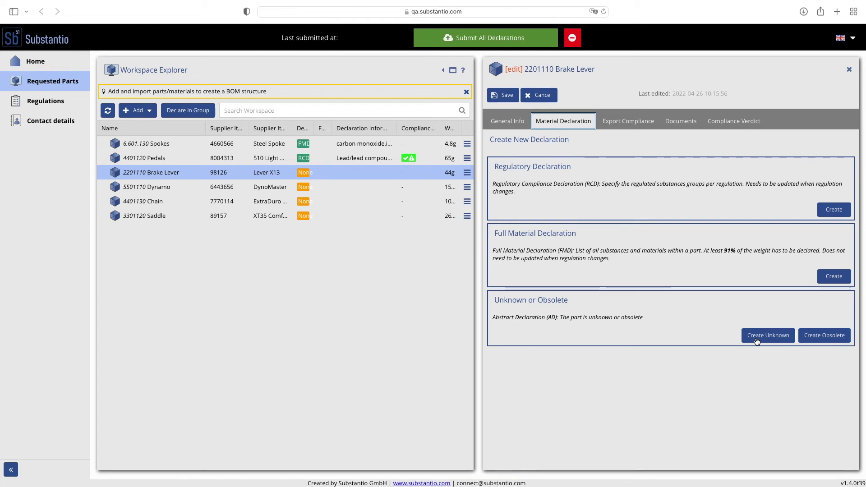
- Declare the Brake Lever obsolete, no information available, under AfPS GS, POPs, EPA TSCA and REACH
left_click(822, 336)
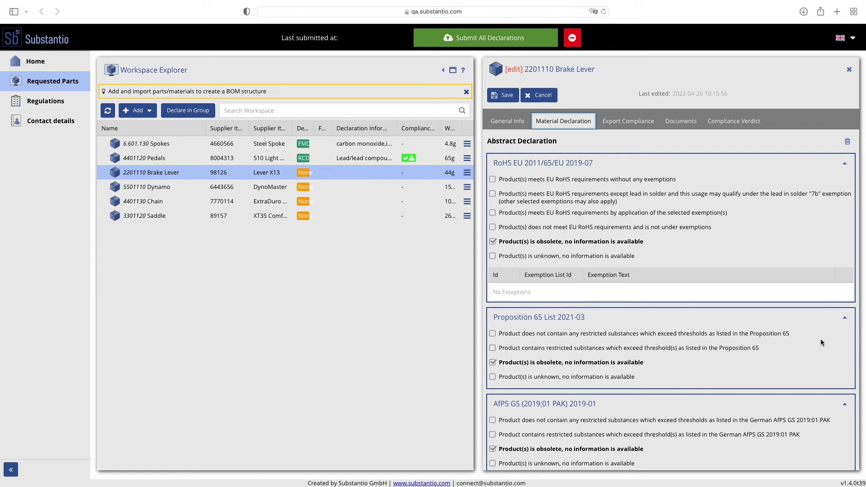
scroll(820, 341, "down", 3)
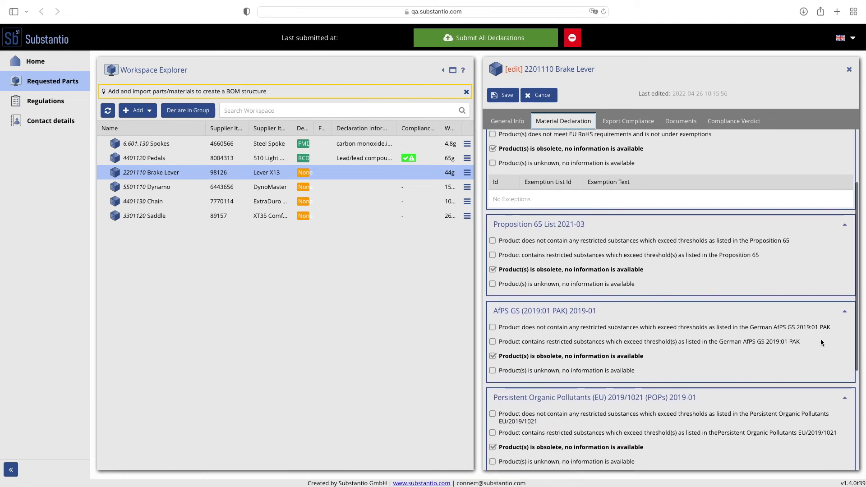
scroll(821, 342, "down", 3)
scroll(821, 342, "down", 2)
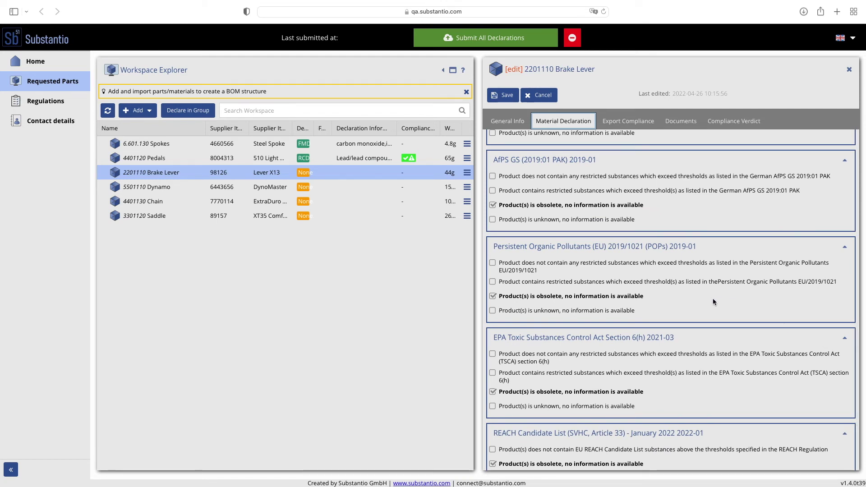
left_click_drag(645, 297, 500, 296)
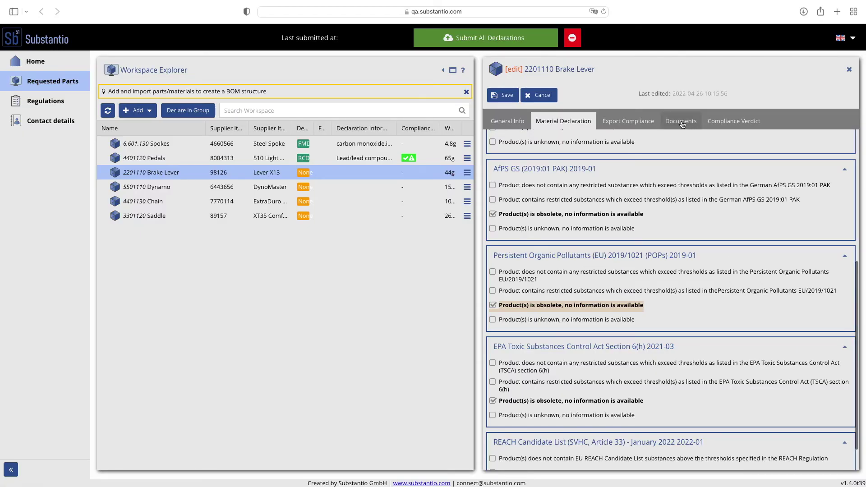
- Upload data-sheet_200554632_bike.pdf to the Brake Lever's Documents list
left_click(681, 122)
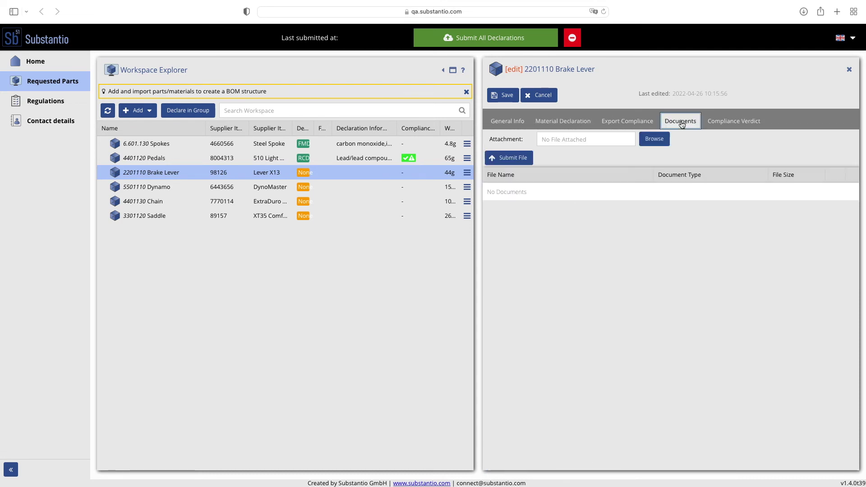
left_click(656, 145)
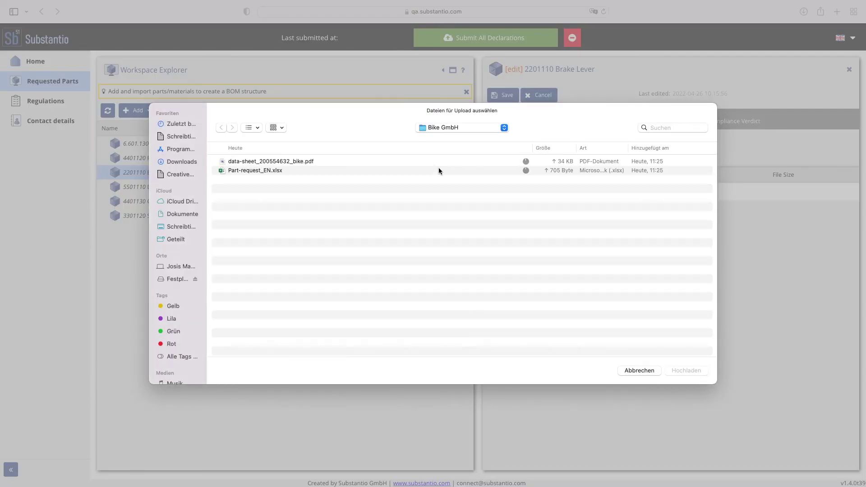
left_click(319, 161)
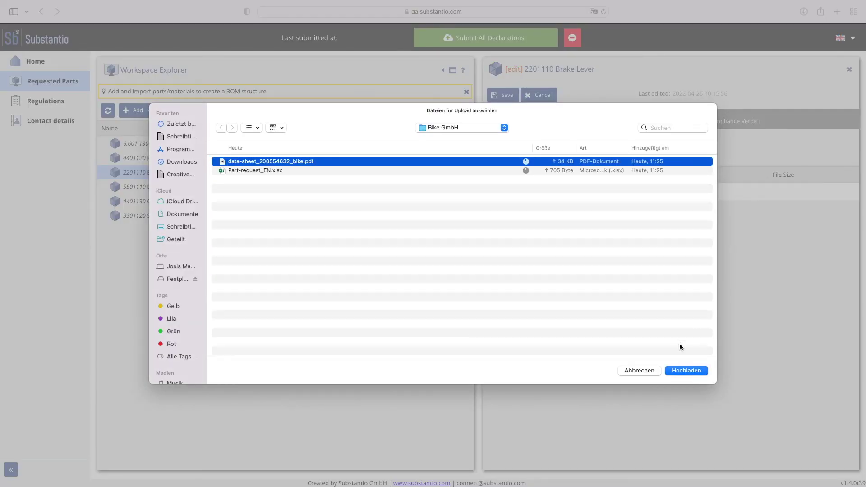
left_click(676, 370)
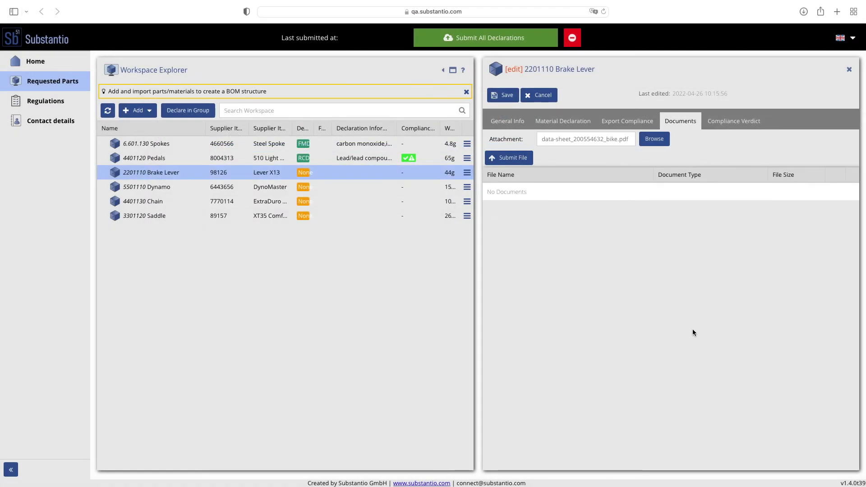
left_click(523, 163)
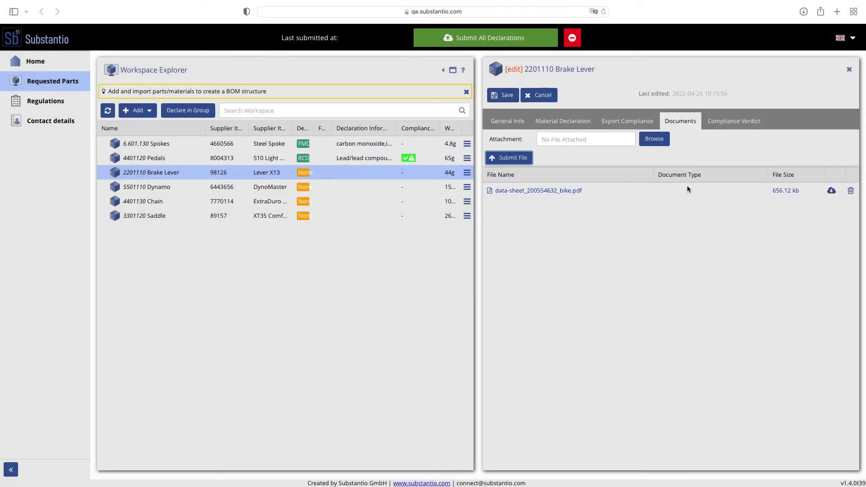
- Classify the Brake Lever datasheet as a Safety data sheet, save the part, and close its details
left_click(687, 186)
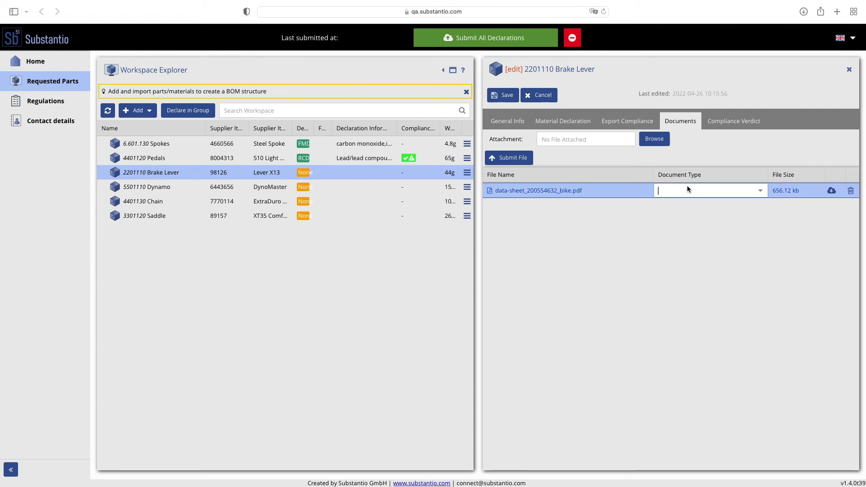
left_click(760, 192)
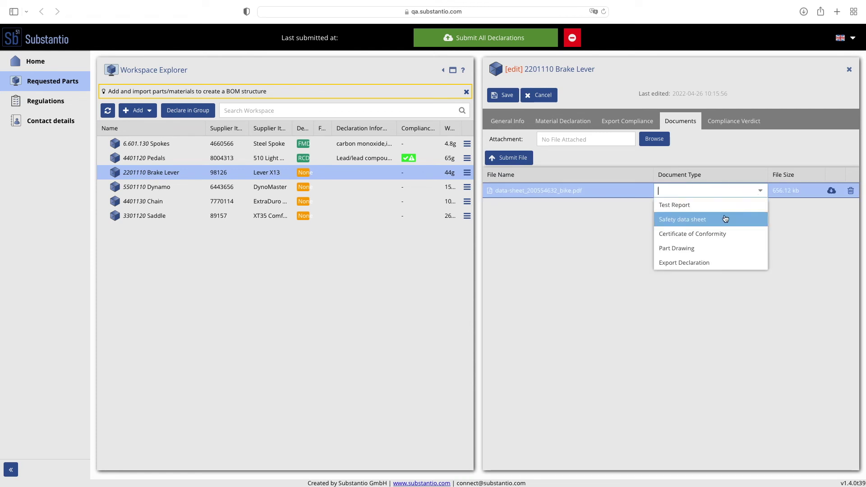
left_click(704, 220)
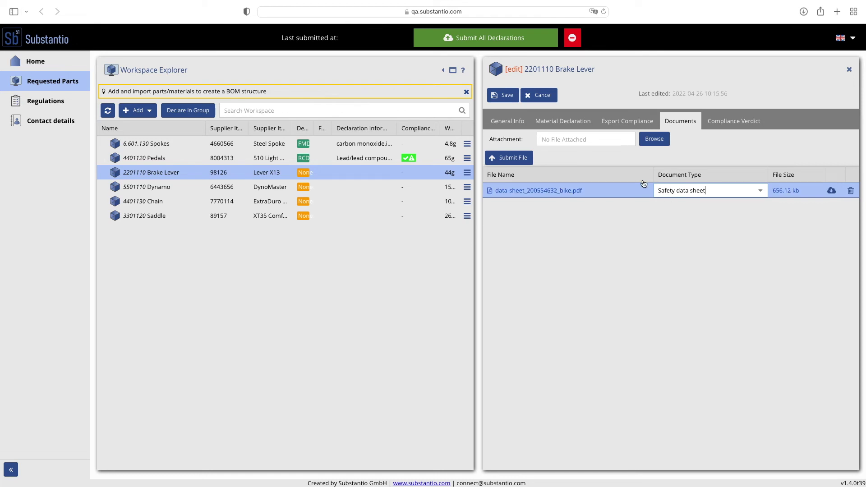
left_click(506, 96)
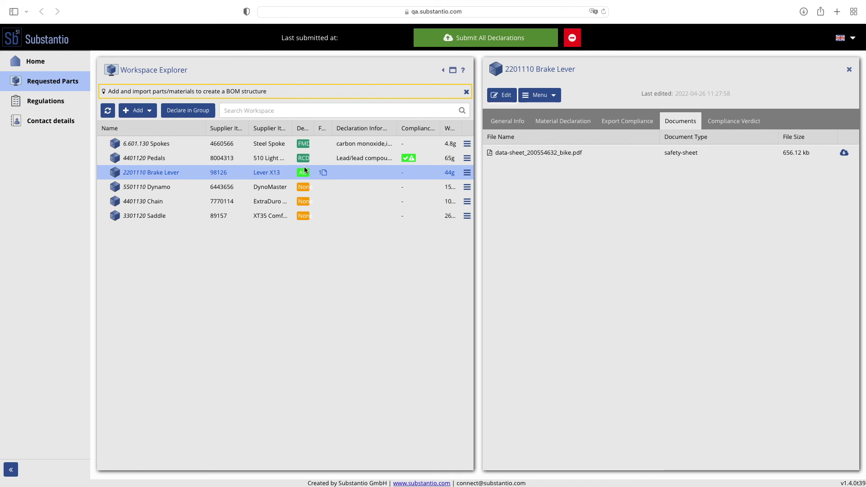
left_click(305, 173)
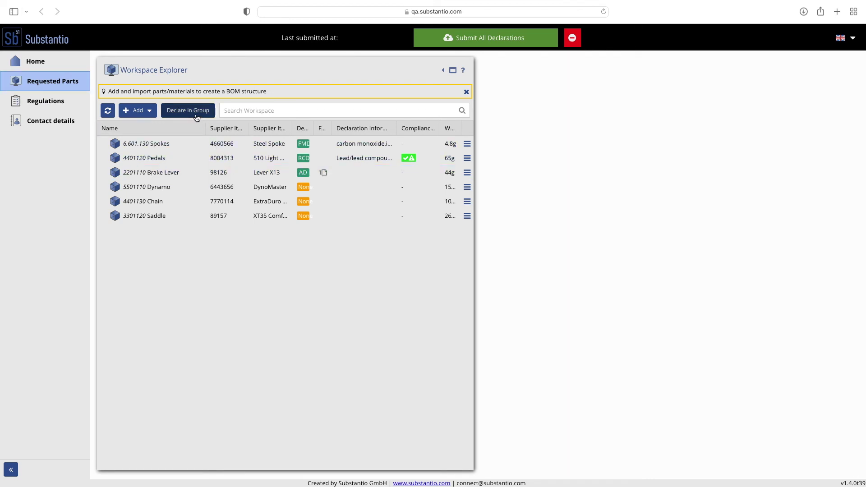
- Group the Dynamo and Chain parts for a shared declaration
left_click(179, 189)
left_click(177, 201, "shift")
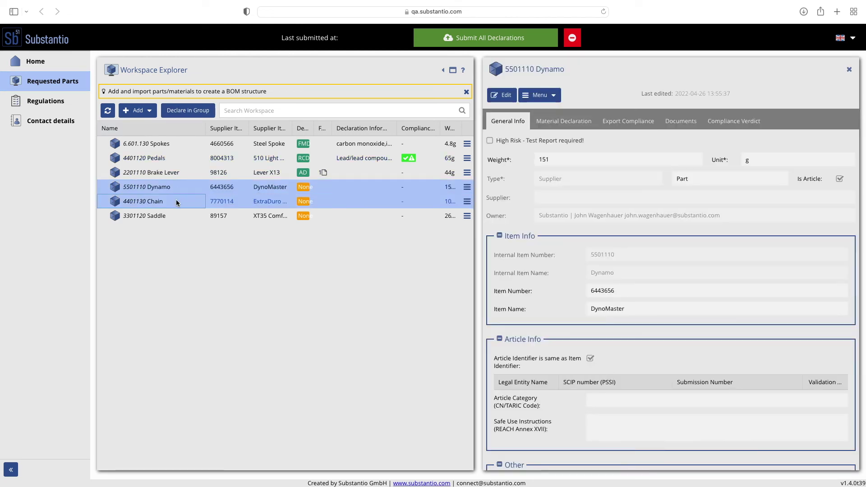
left_click(186, 113)
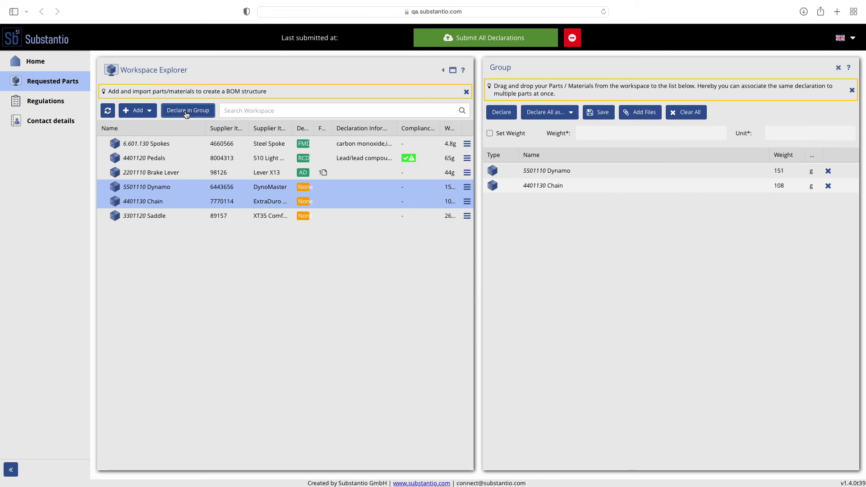
- Create a group RCD declaring the parts contain no RoHS substances above thresholds
left_click(504, 113)
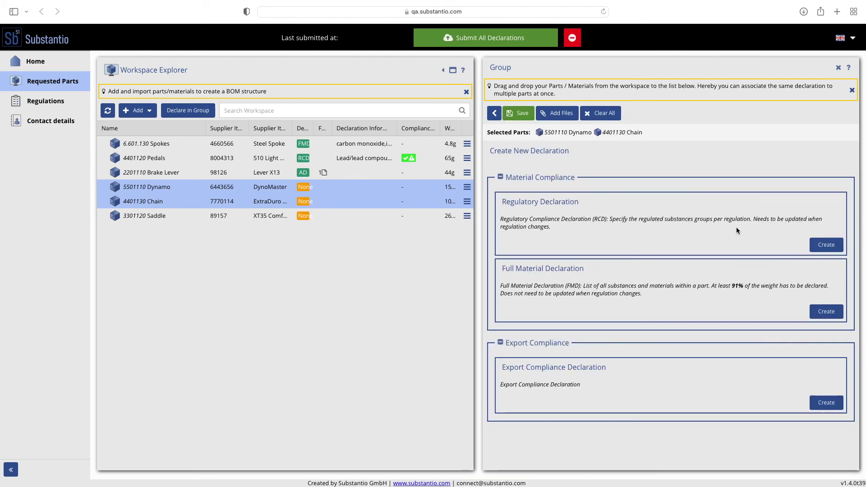
left_click(826, 246)
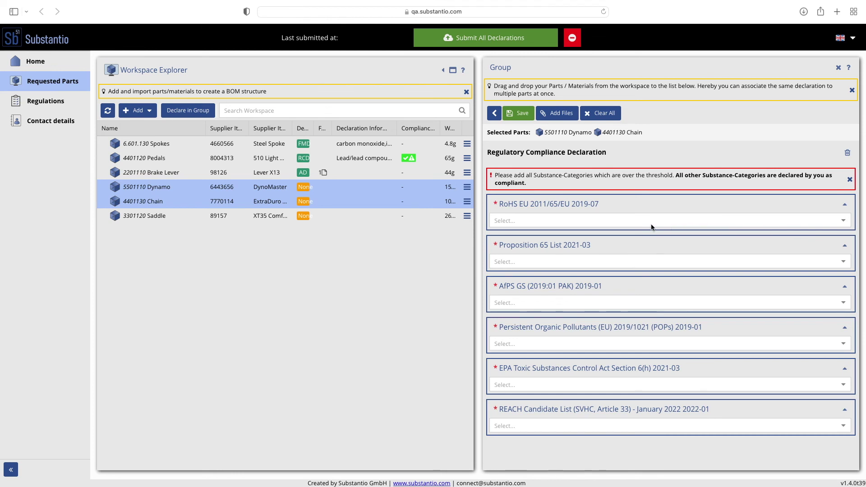
left_click(651, 224)
left_click(638, 243)
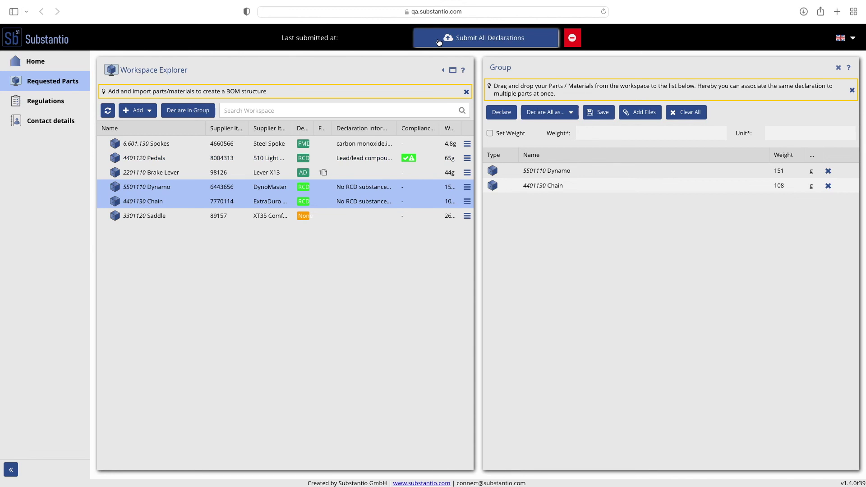
- Submit all declarations with the supplier certification acknowledged, despite the undeclared Saddle warning
left_click(438, 42)
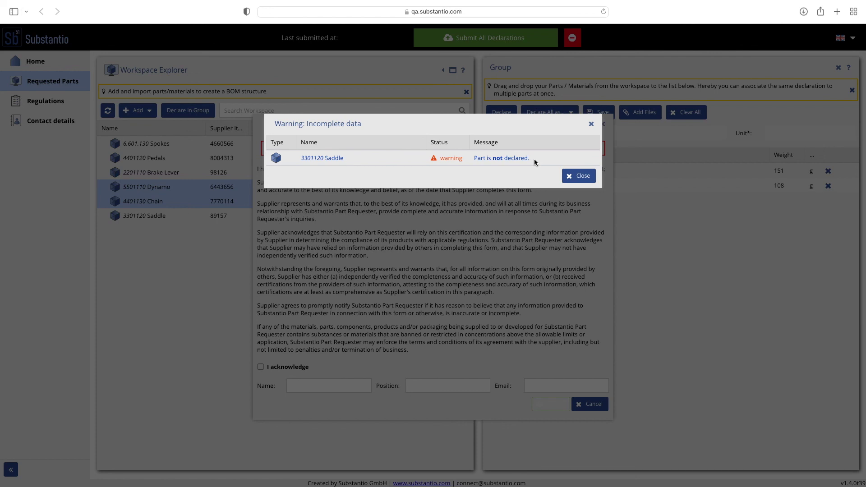
left_click(577, 179)
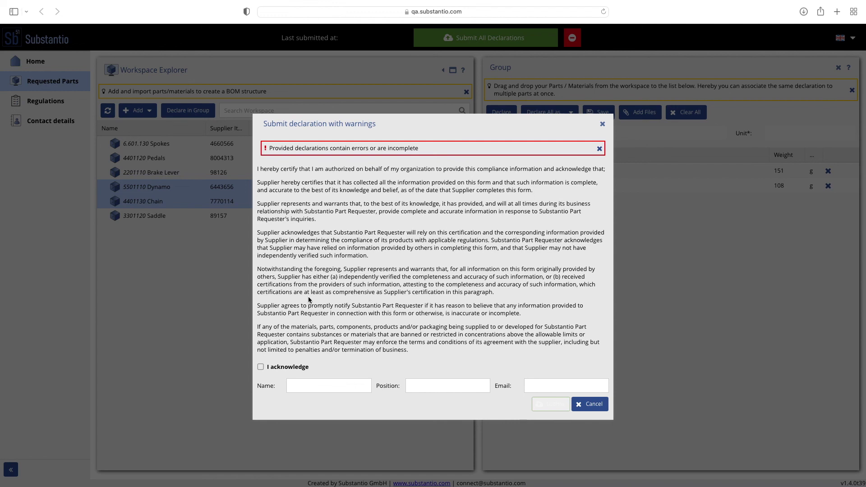
left_click(260, 367)
left_click(551, 404)
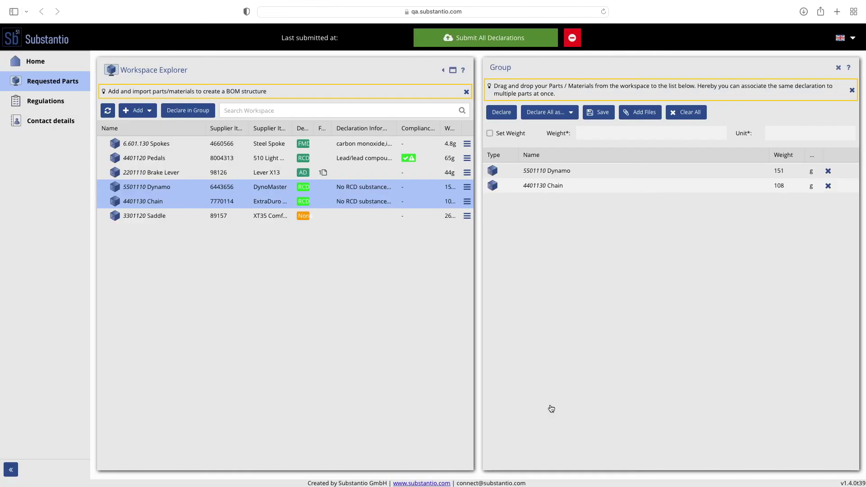